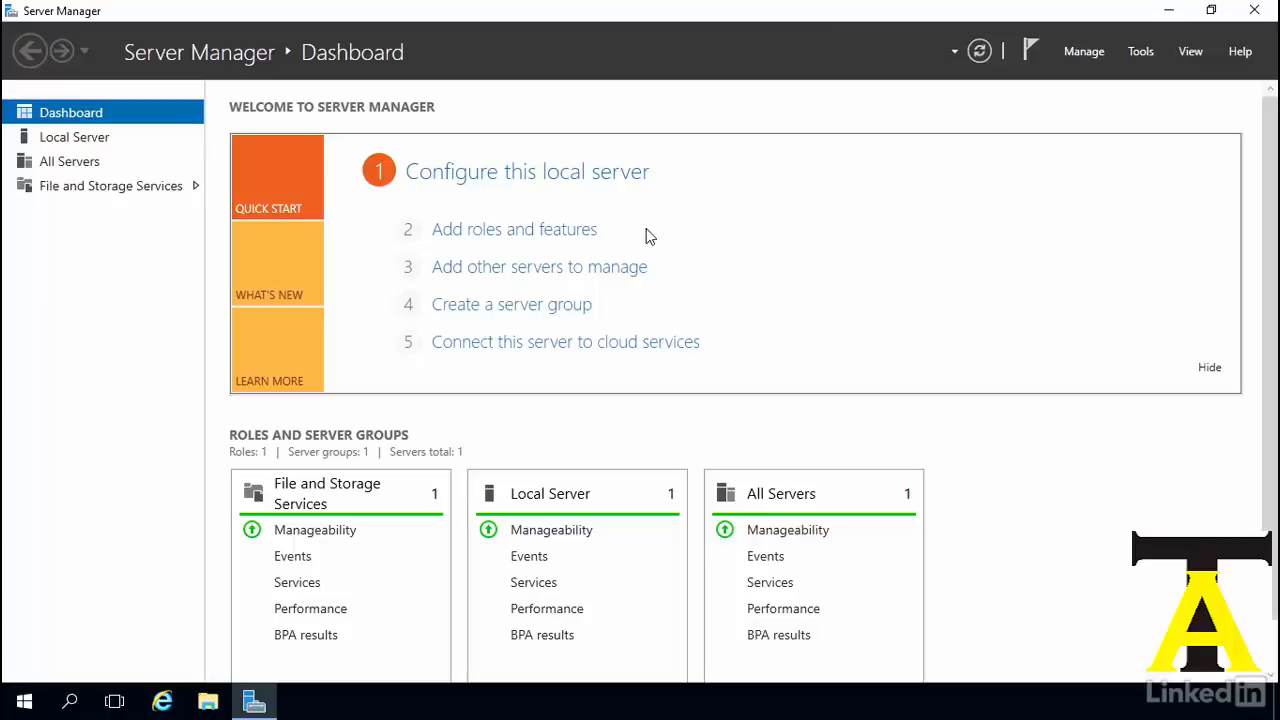
Start adding roles and features, choosing a role-based or feature-based installation on the server Host-1.landonhotel.local
{"action": "left_click", "coordinate": [595, 240]}
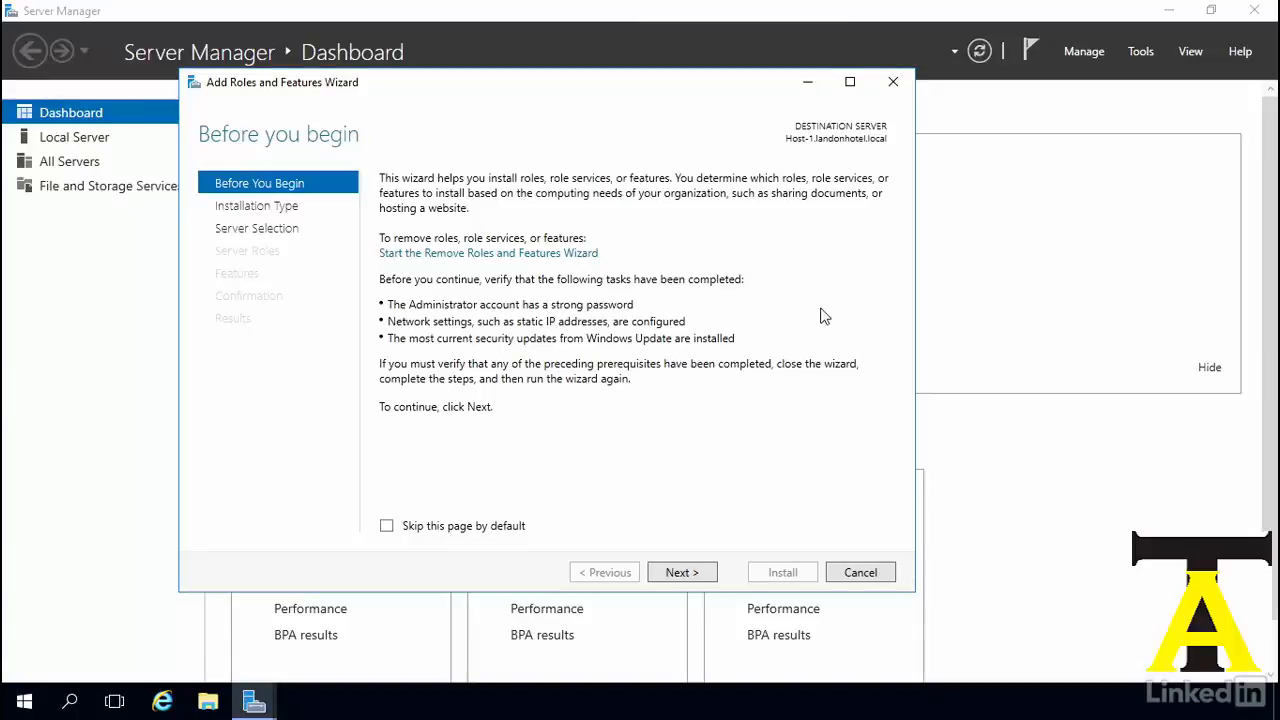
{"action": "left_click", "coordinate": [680, 572]}
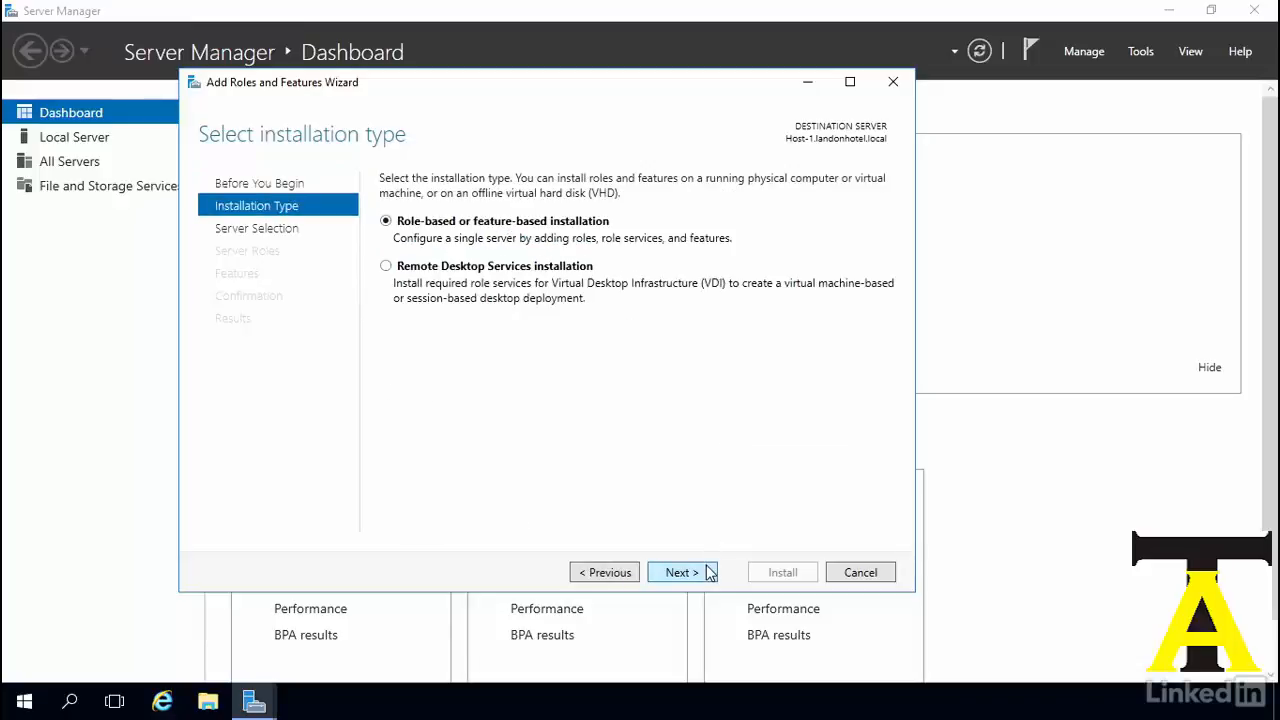
{"action": "left_click", "coordinate": [709, 572]}
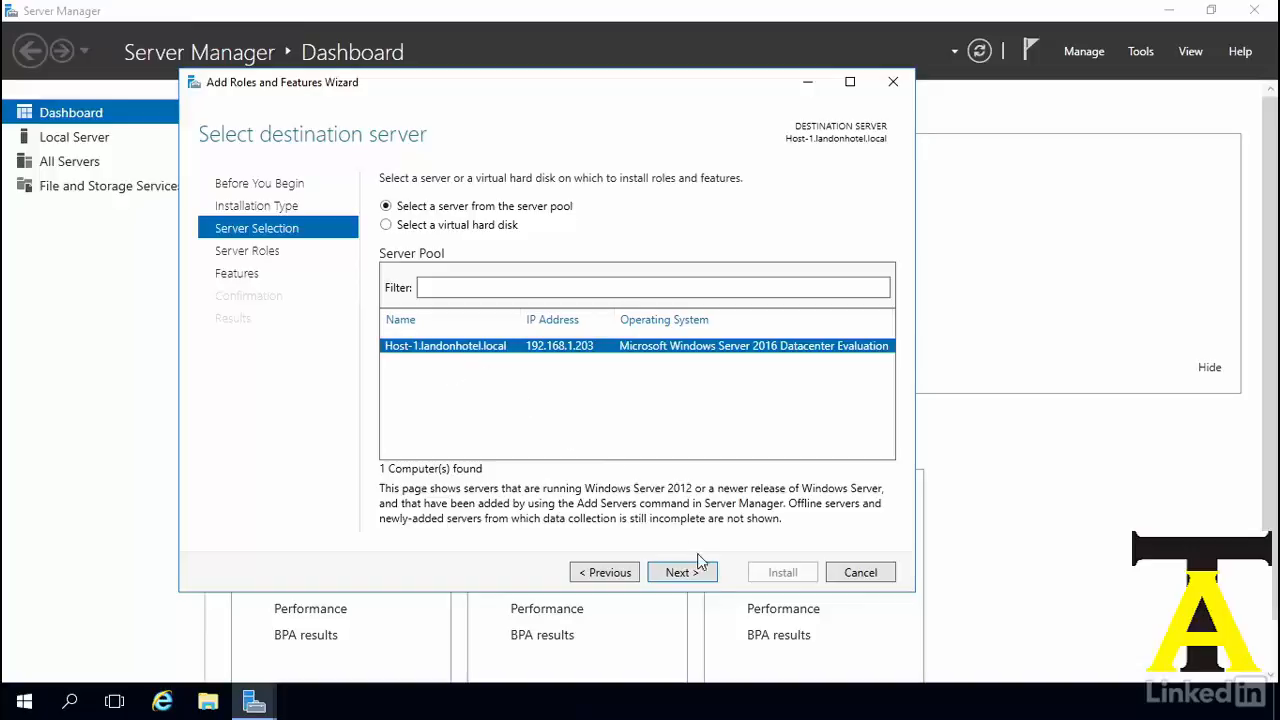
{"action": "left_click", "coordinate": [706, 577]}
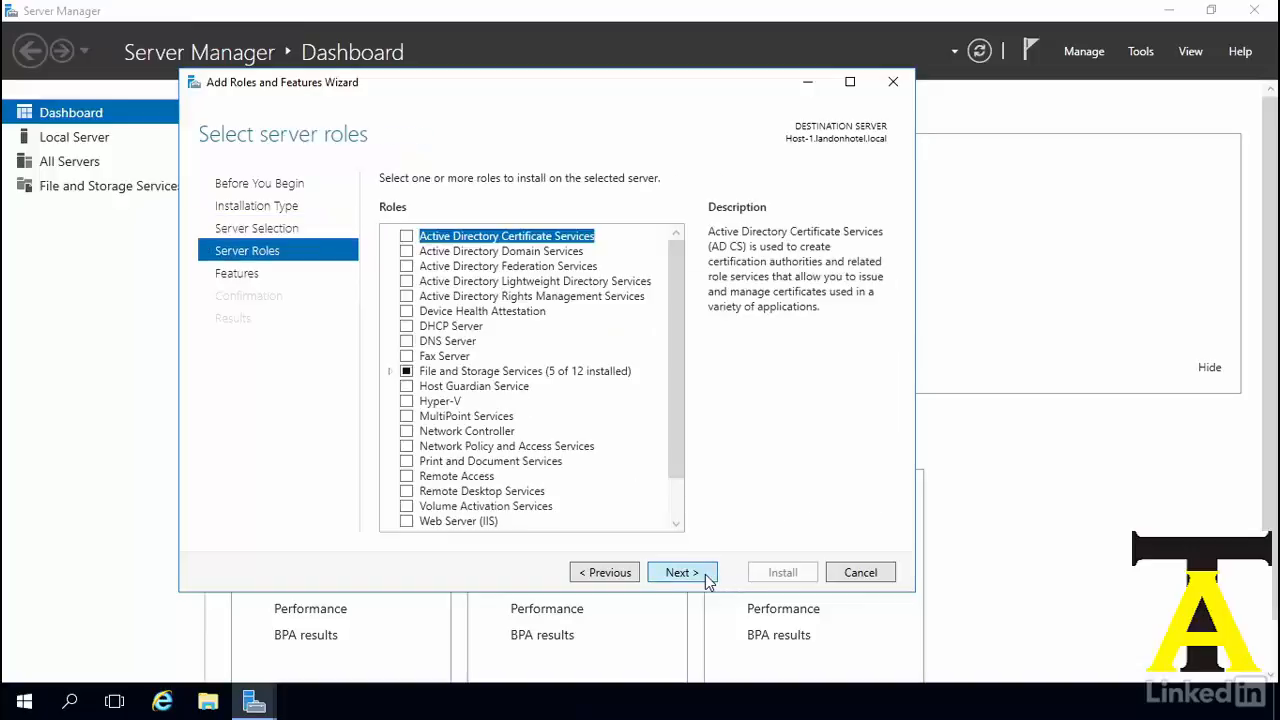
Select the Hyper-V role with its required management tools, adding no further features
{"action": "left_click", "coordinate": [406, 403]}
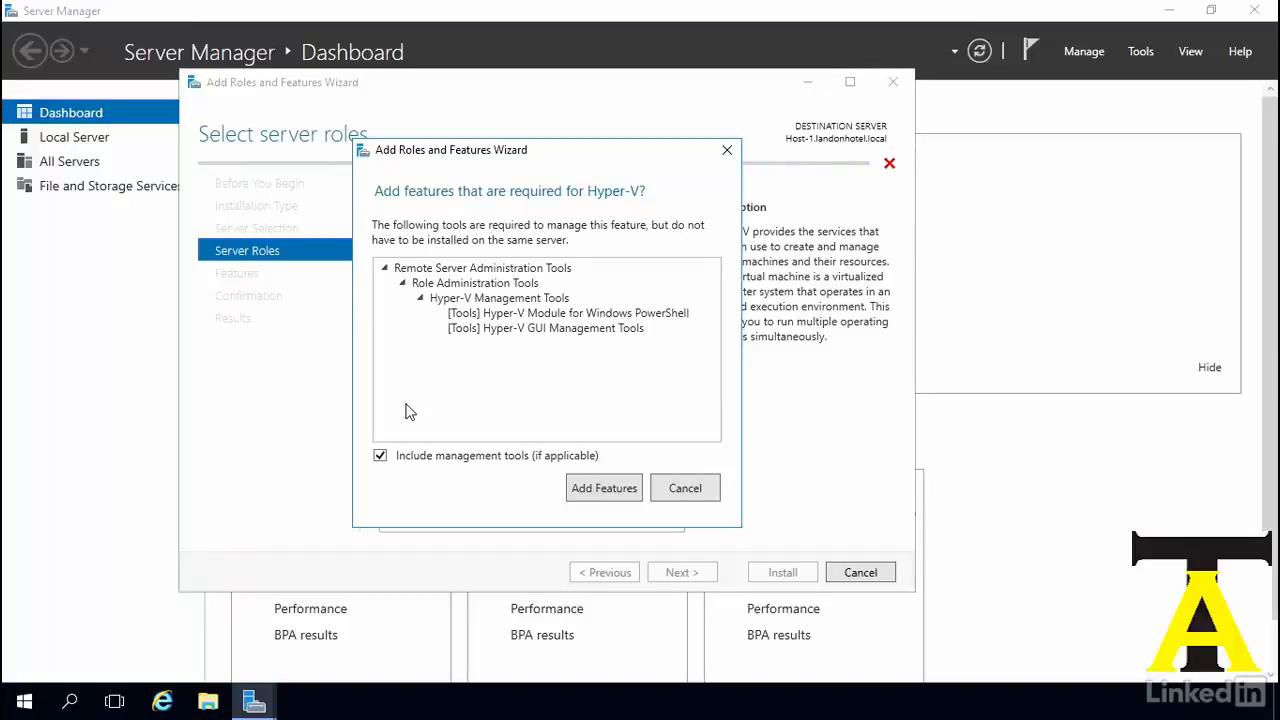
{"action": "left_click", "coordinate": [575, 503]}
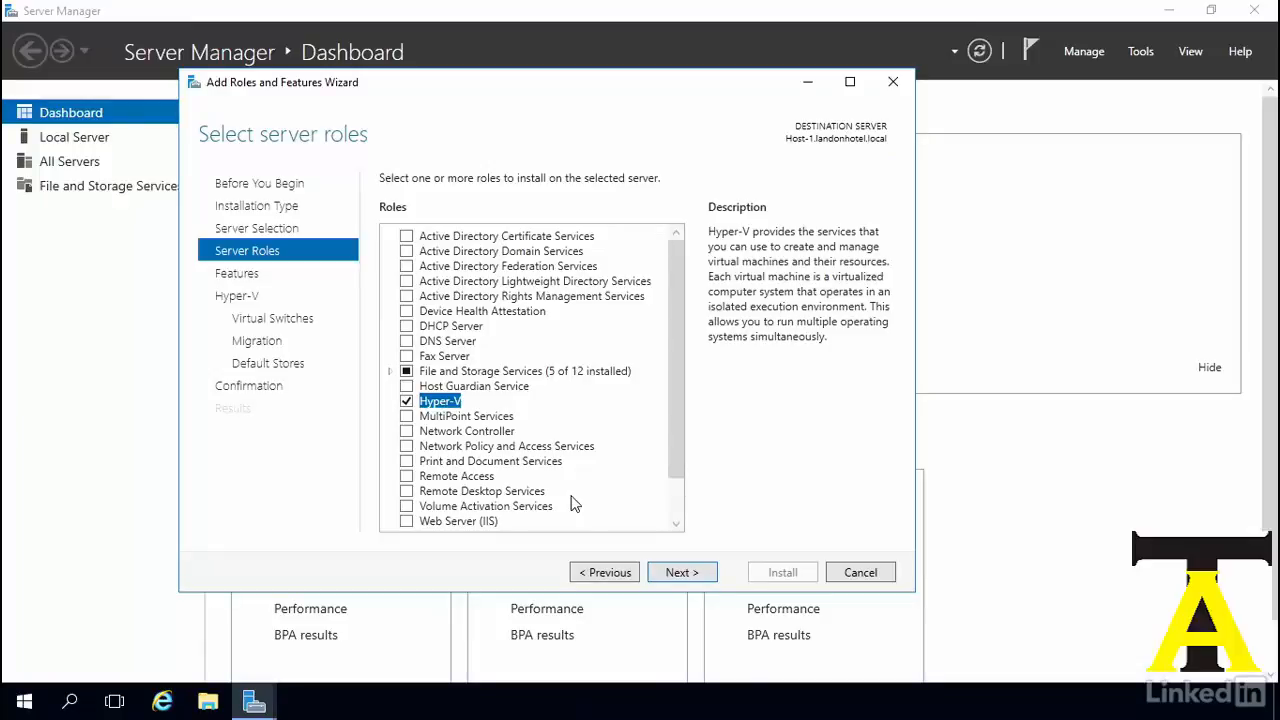
{"action": "left_click", "coordinate": [681, 572]}
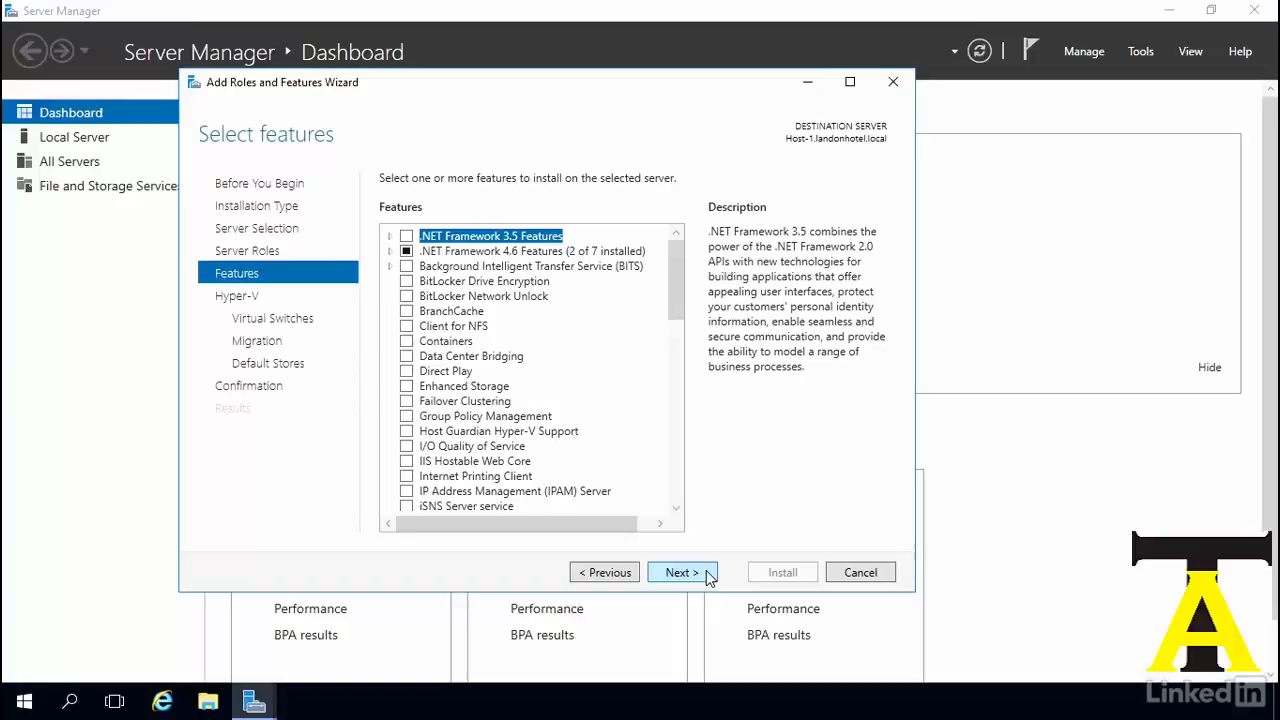
{"action": "left_click", "coordinate": [706, 574]}
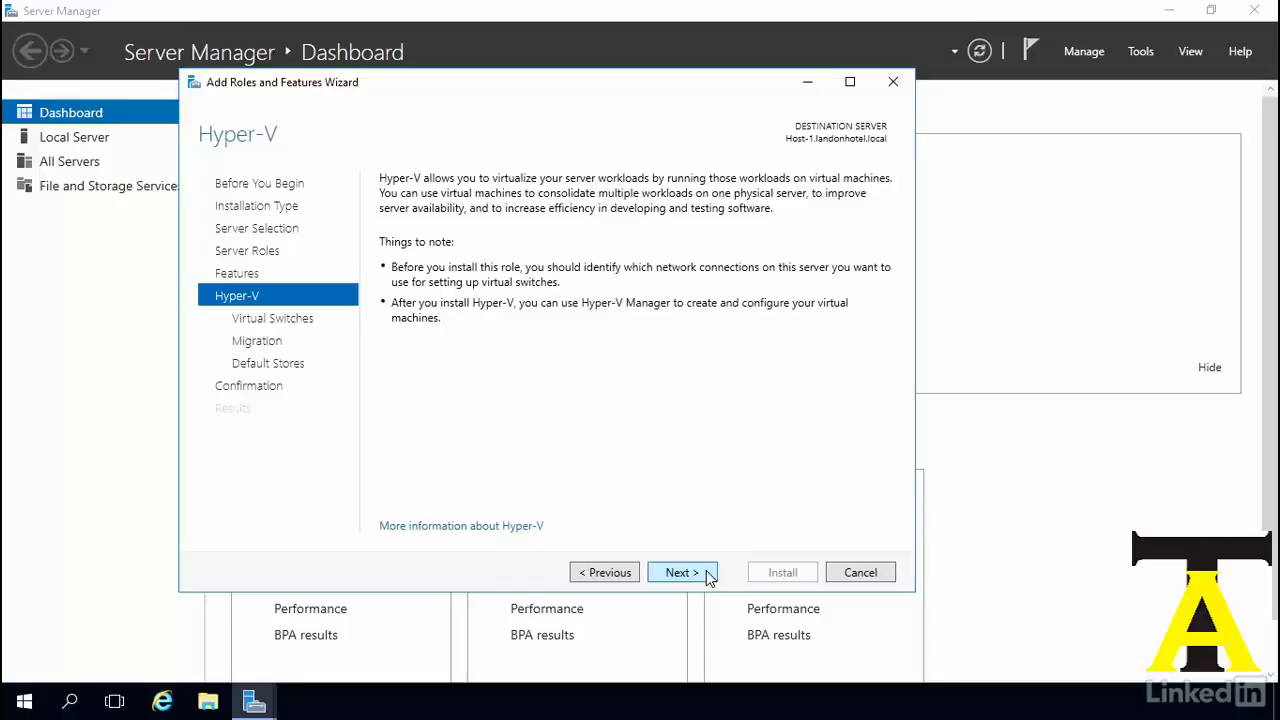
Create a virtual switch on the Ethernet network adapter and leave live migration disabled
{"action": "left_click", "coordinate": [681, 572]}
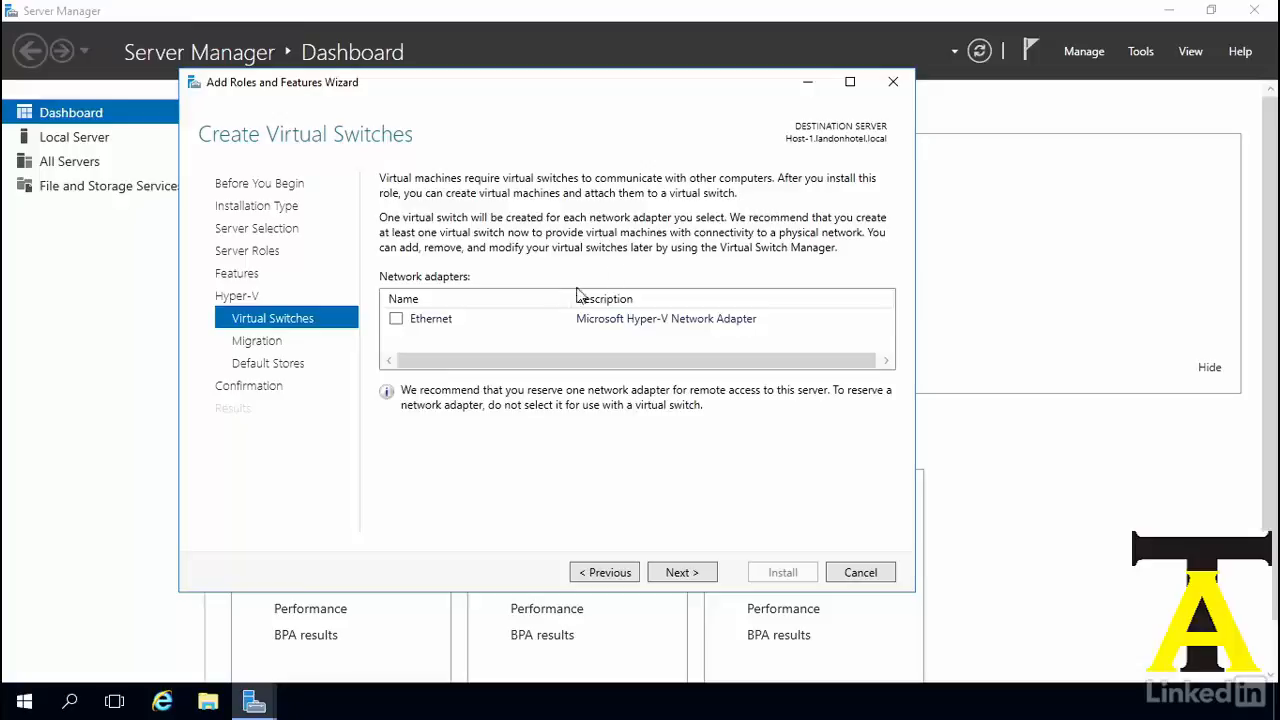
{"action": "left_click", "coordinate": [395, 323]}
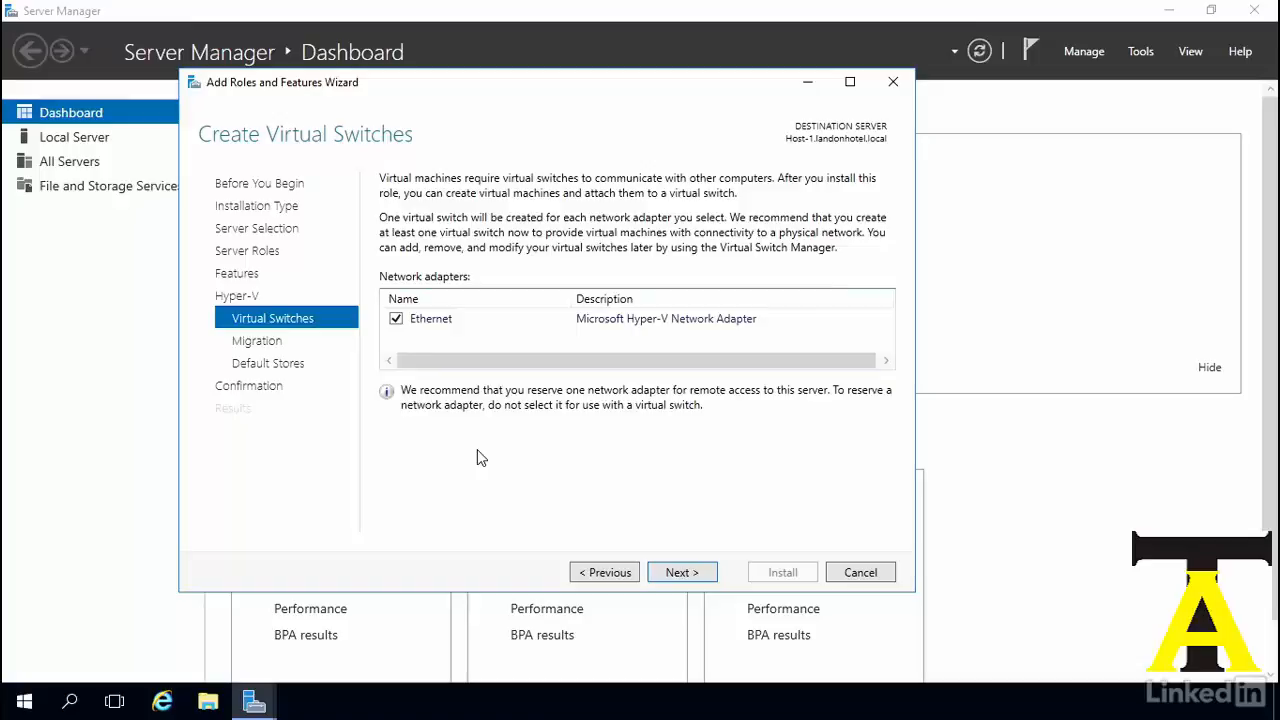
{"action": "left_click", "coordinate": [709, 578]}
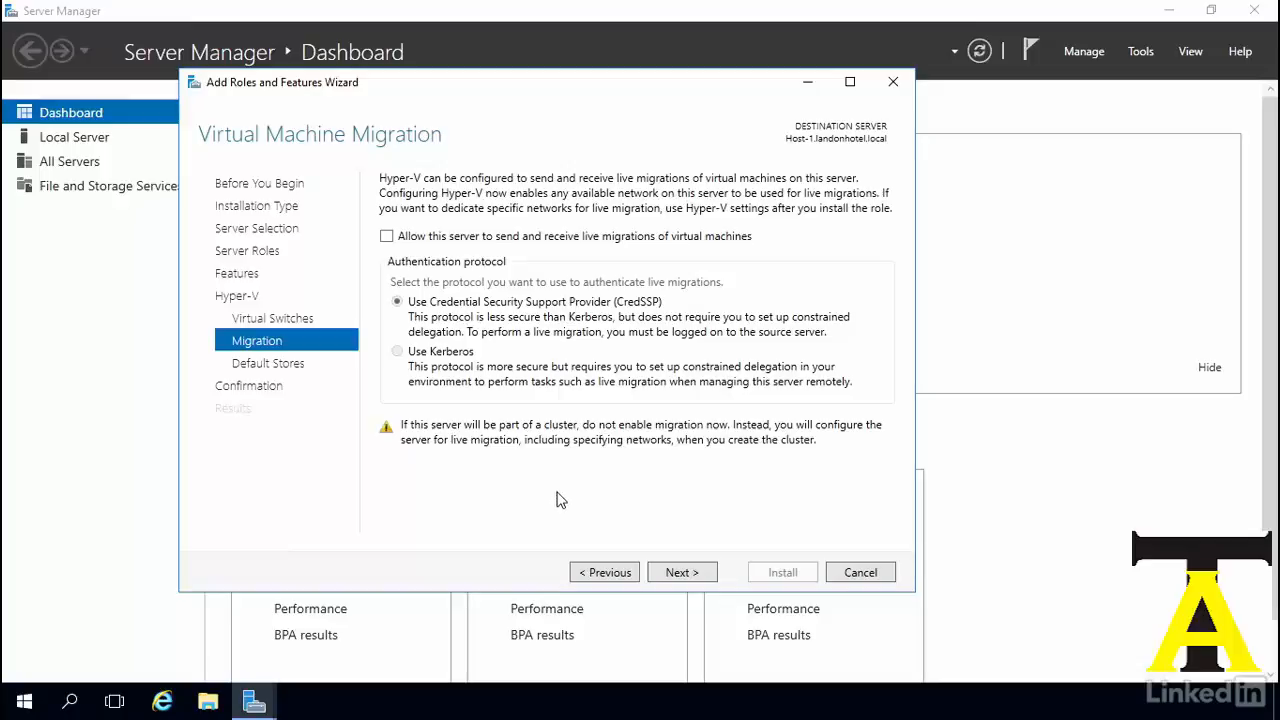
{"action": "left_click", "coordinate": [682, 573]}
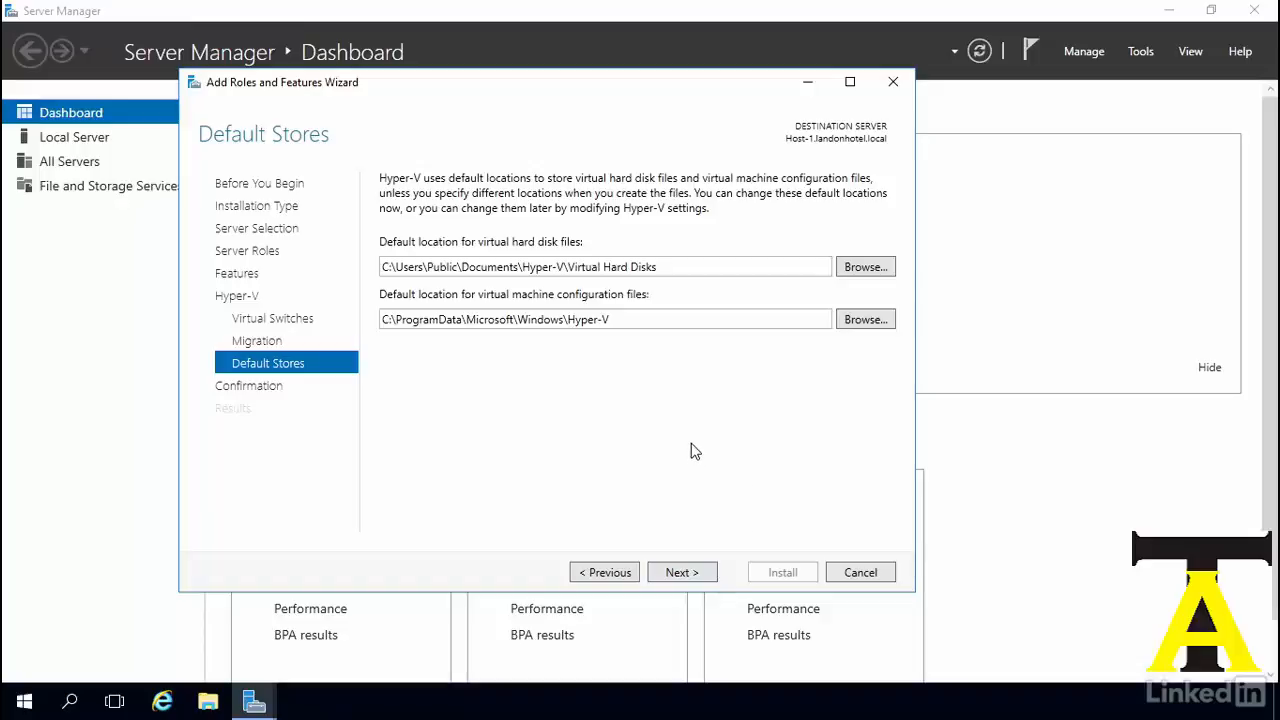
Set the default location for virtual hard disk files to C:\Hyper-V\Virtual Hard Disks
{"action": "left_click", "coordinate": [525, 269]}
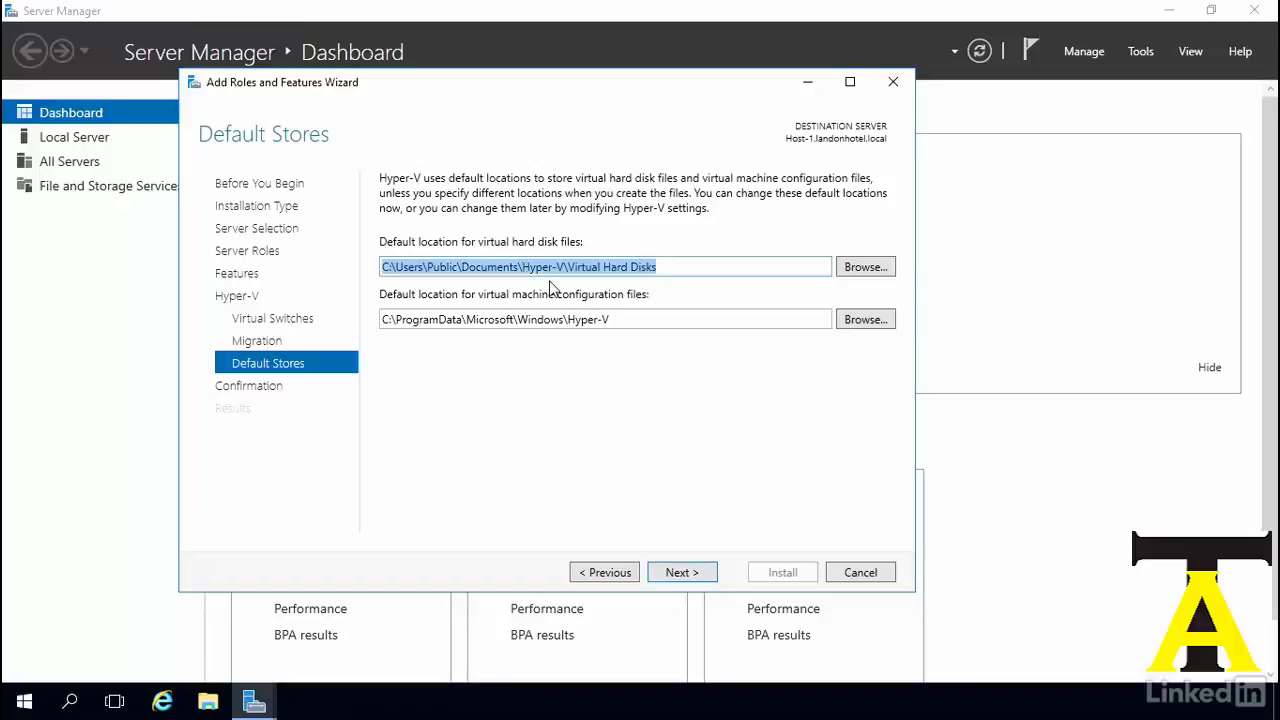
{"action": "left_click", "coordinate": [528, 270]}
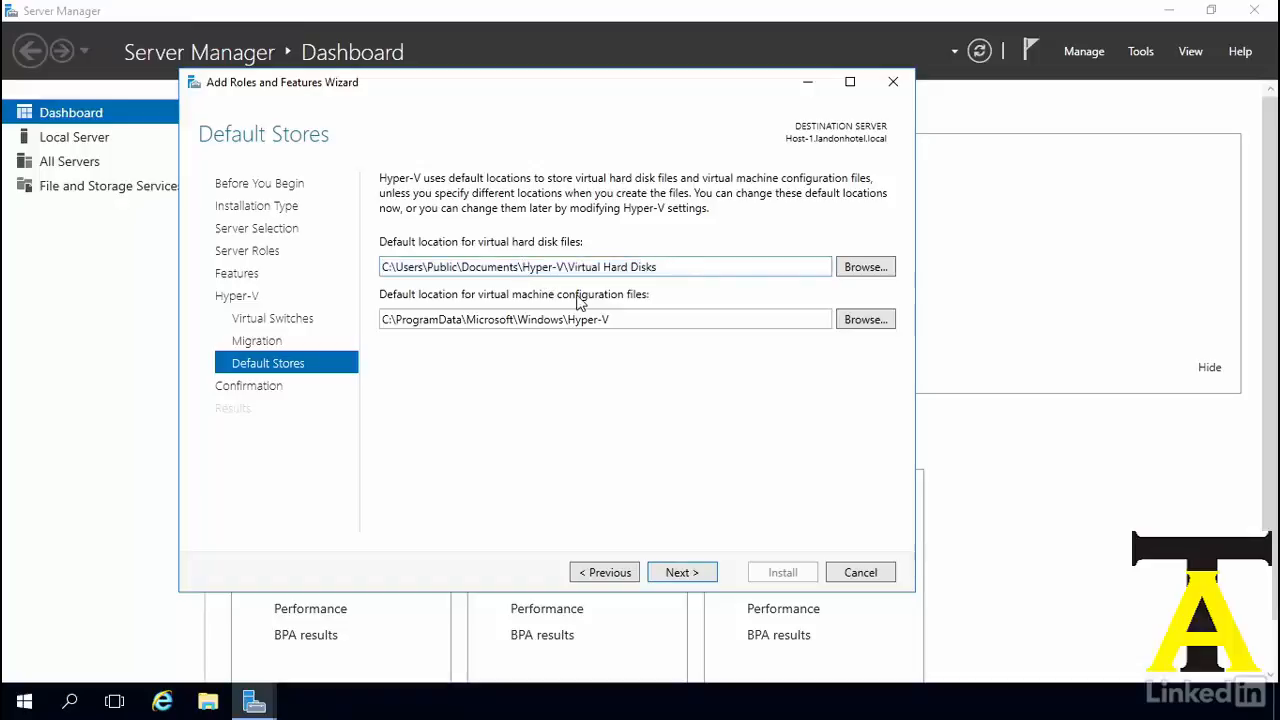
{"action": "key", "text": "BackSpace"}
{"action": "key", "text": "BackSpace"}
{"action": "key", "text": "BackSpace"}
{"action": "key", "text": "BackSpace"}
{"action": "key", "text": "BackSpace"}
{"action": "key", "text": "BackSpace"}
{"action": "key", "text": "BackSpace"}
{"action": "key", "text": "BackSpace"}
{"action": "key", "text": "BackSpace"}
{"action": "key", "text": "BackSpace"}
{"action": "key", "text": "BackSpace"}
{"action": "key", "text": "BackSpace"}
{"action": "key", "text": "BackSpace"}
{"action": "key", "text": "BackSpace"}
{"action": "key", "text": "BackSpace"}
{"action": "key", "text": "BackSpace"}
{"action": "key", "text": "BackSpace"}
{"action": "key", "text": "BackSpace"}
{"action": "key", "text": "BackSpace"}
{"action": "key", "text": "BackSpace"}
{"action": "key", "text": "BackSpace"}
{"action": "key", "text": "BackSpace"}
{"action": "key", "text": "BackSpace"}
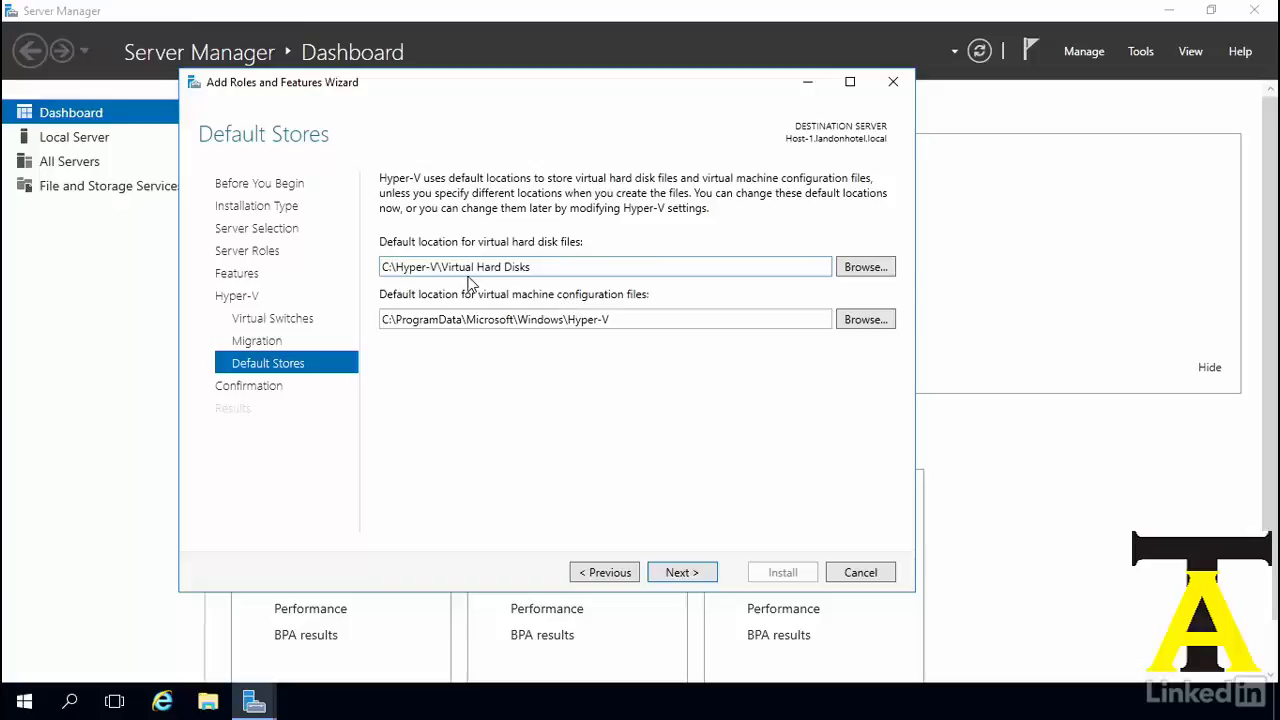
Set the default location for virtual machine configuration files to C:\Hyper-V and continue to the installation confirmation
{"action": "left_click", "coordinate": [561, 322]}
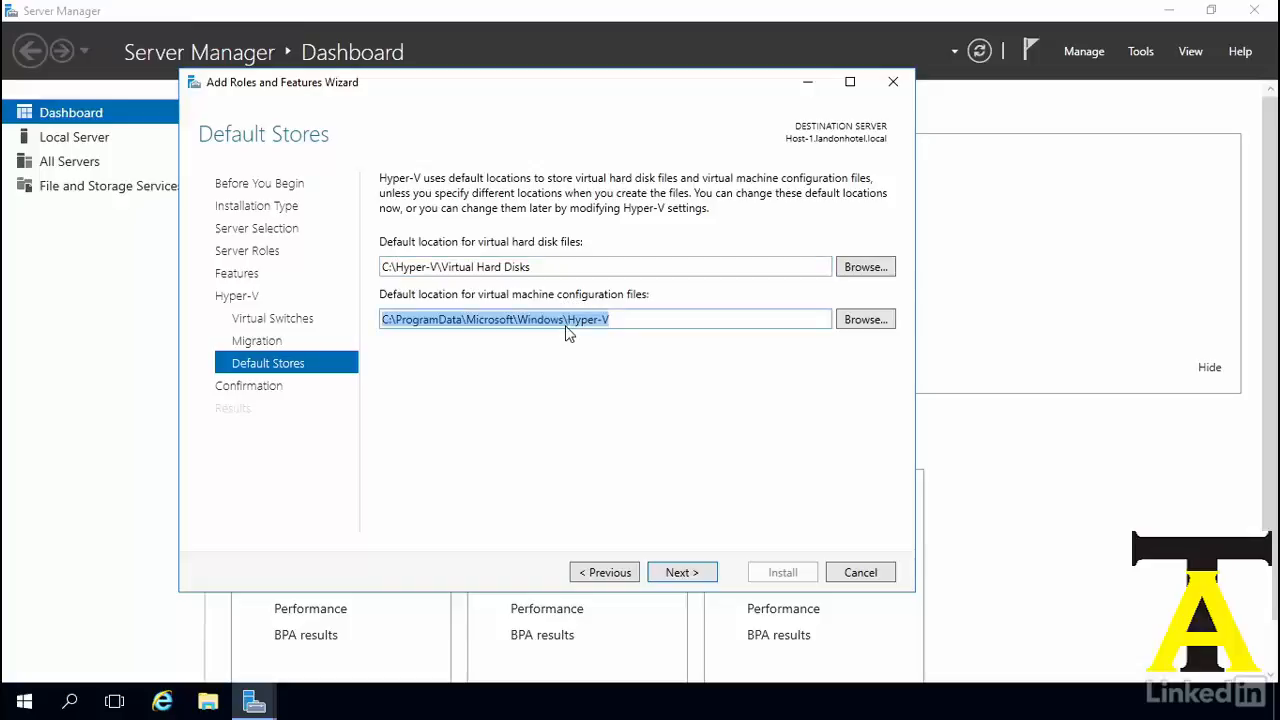
{"action": "left_click", "coordinate": [565, 321]}
{"action": "key", "text": "BackSpace"}
{"action": "key", "text": "BackSpace"}
{"action": "key", "text": "BackSpace"}
{"action": "key", "text": "BackSpace"}
{"action": "key", "text": "BackSpace"}
{"action": "key", "text": "BackSpace"}
{"action": "key", "text": "BackSpace"}
{"action": "key", "text": "BackSpace"}
{"action": "key", "text": "BackSpace"}
{"action": "key", "text": "BackSpace"}
{"action": "key", "text": "BackSpace"}
{"action": "key", "text": "BackSpace"}
{"action": "key", "text": "BackSpace"}
{"action": "key", "text": "BackSpace"}
{"action": "key", "text": "BackSpace"}
{"action": "key", "text": "BackSpace"}
{"action": "key", "text": "BackSpace"}
{"action": "key", "text": "BackSpace"}
{"action": "key", "text": "BackSpace"}
{"action": "key", "text": "BackSpace"}
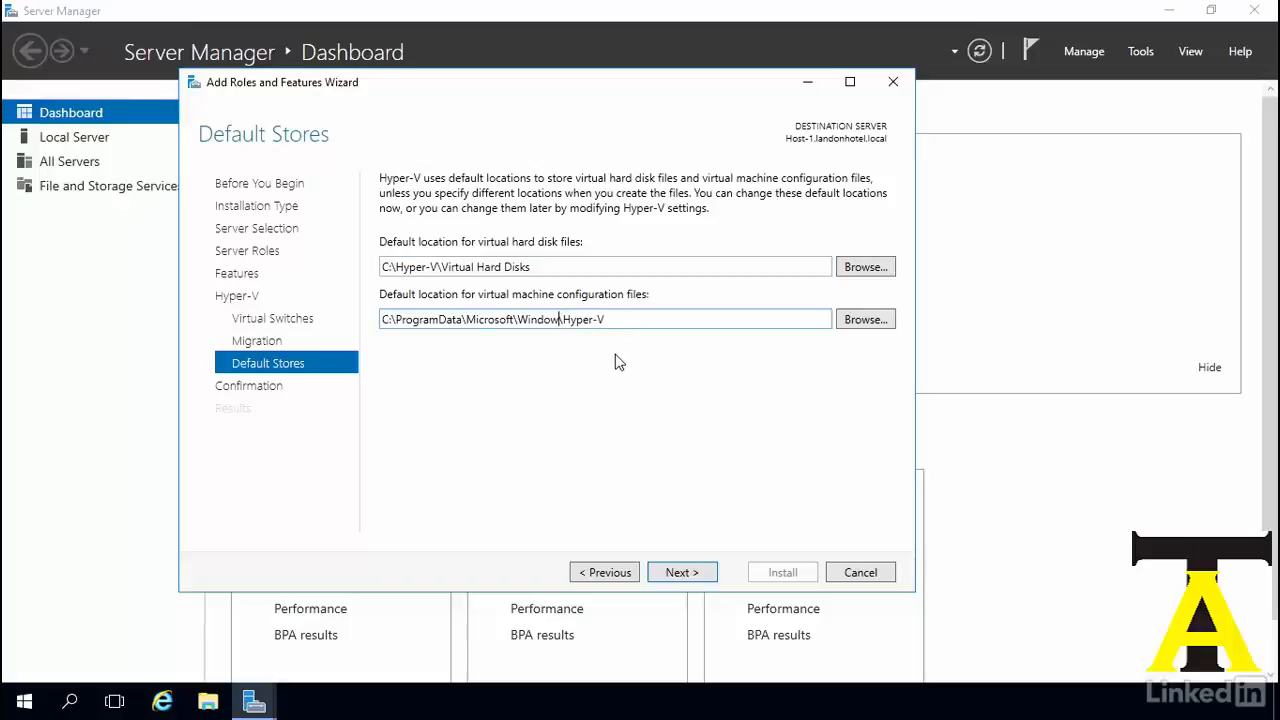
{"action": "key", "text": "BackSpace"}
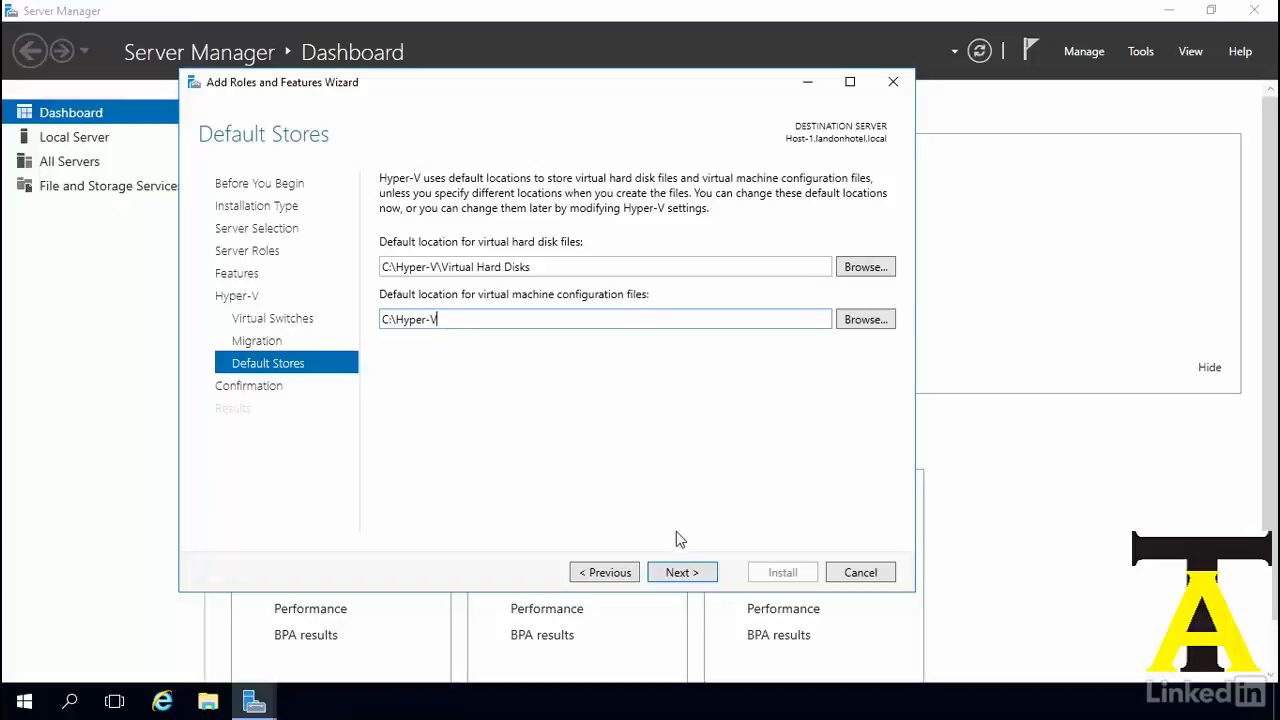
{"action": "left_click", "coordinate": [698, 574]}
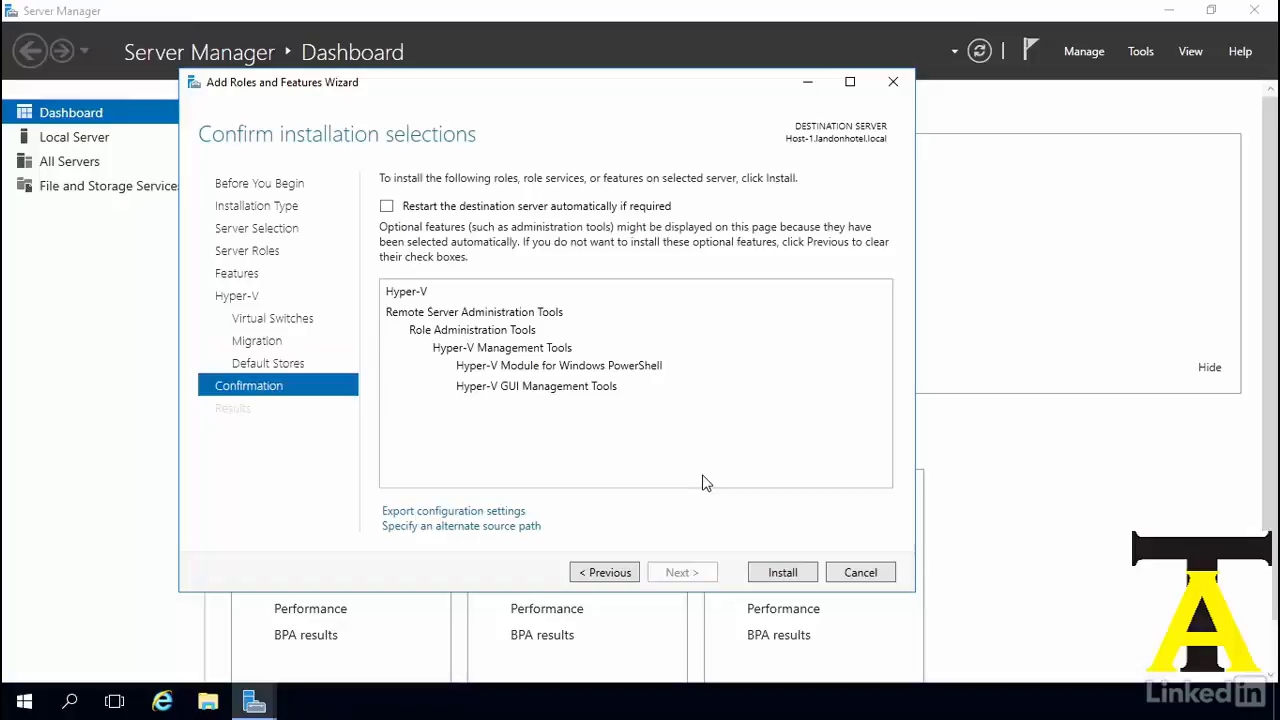
Allow the destination server to restart automatically if required and start the Hyper-V installation
{"action": "left_click", "coordinate": [386, 207]}
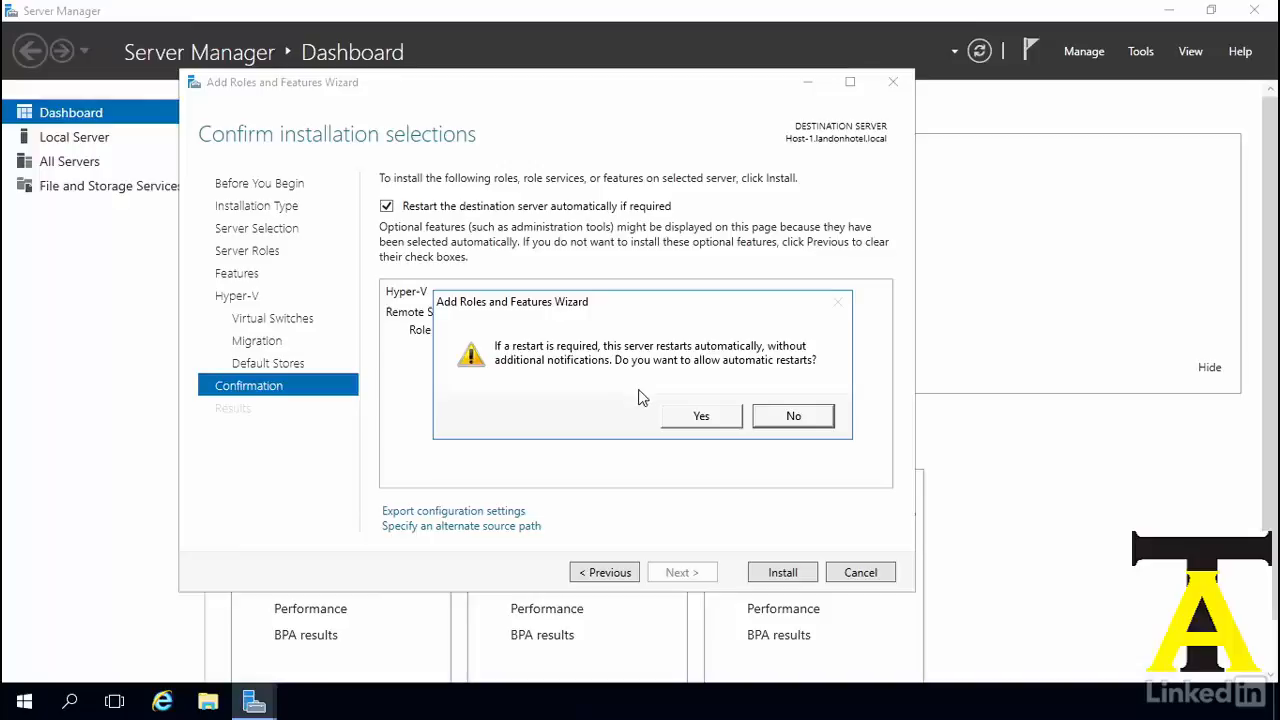
{"action": "left_click", "coordinate": [718, 418]}
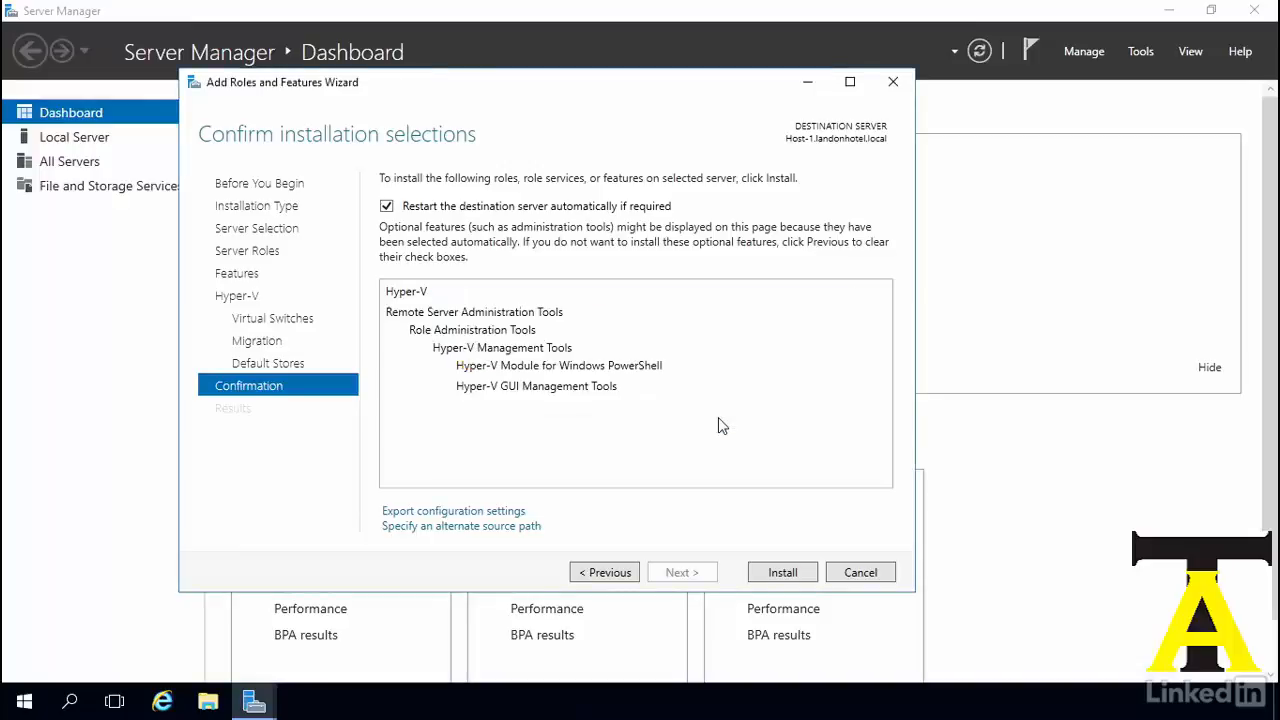
{"action": "left_click", "coordinate": [783, 572]}
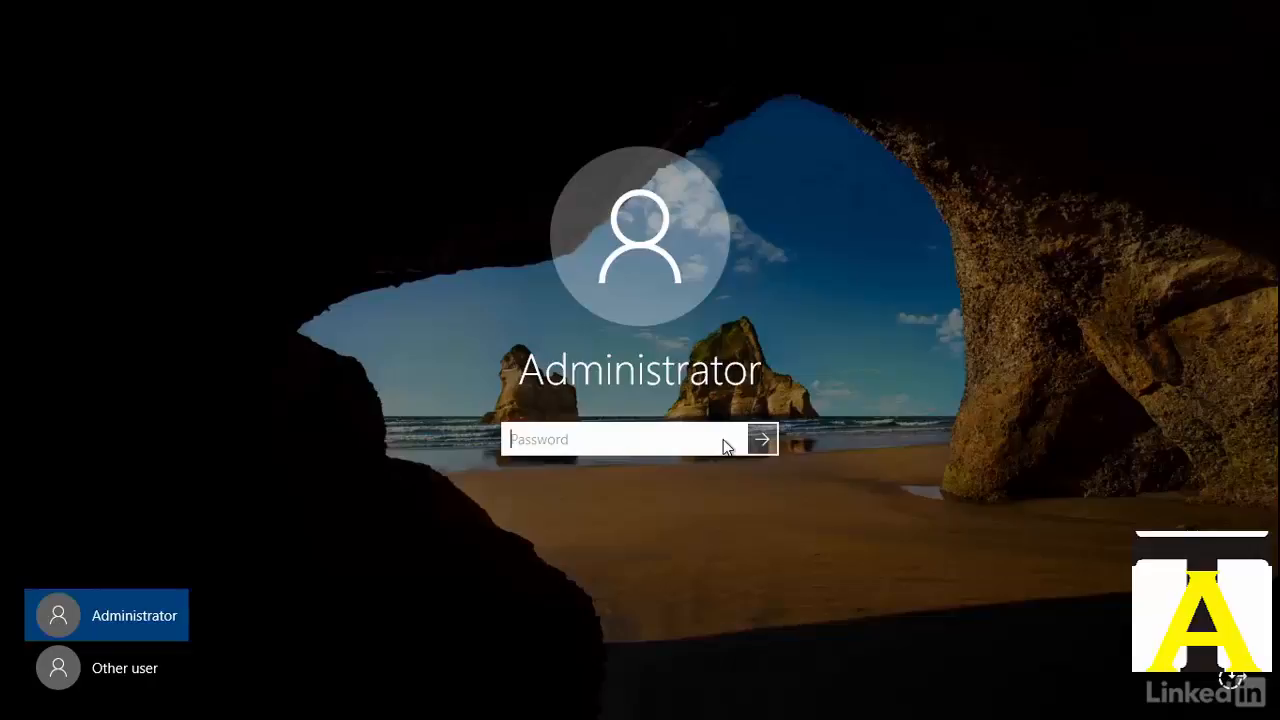
Sign in to the restarted server with the Administrator account password and close the completed installation wizard
{"action": "type", "text": "*********"}
{"action": "key", "text": "Return"}
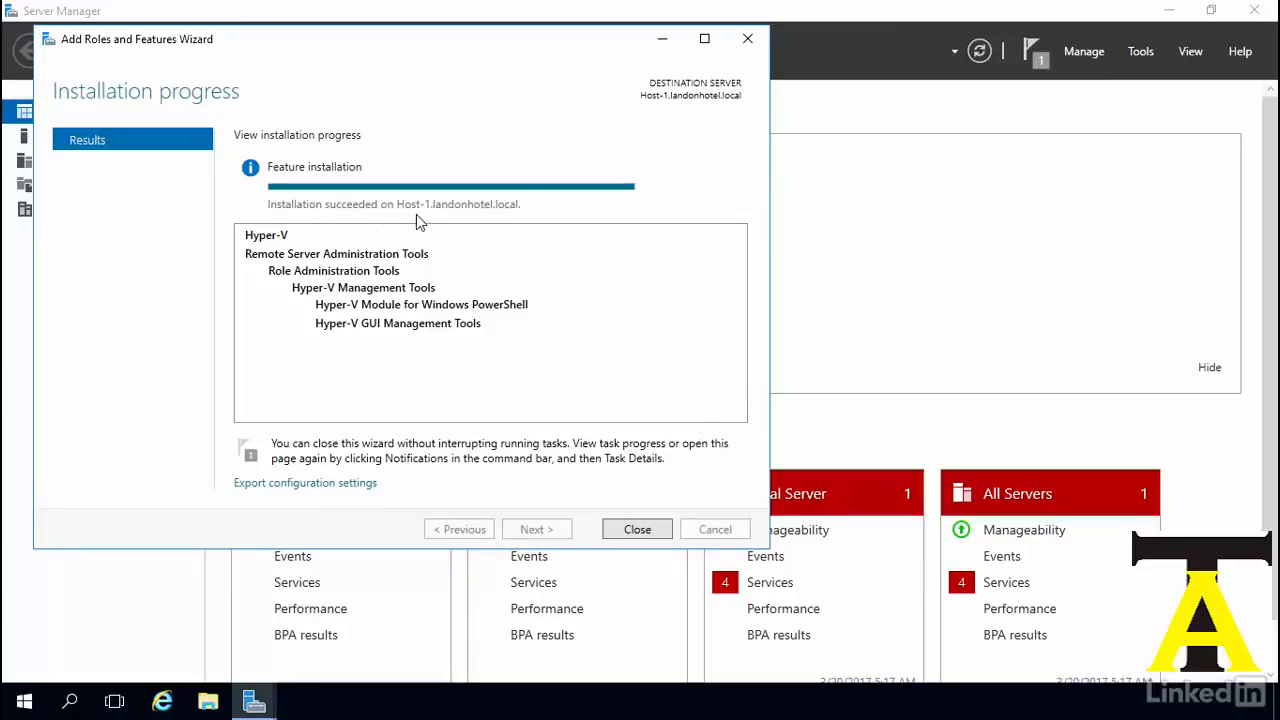
{"action": "left_click", "coordinate": [637, 529]}
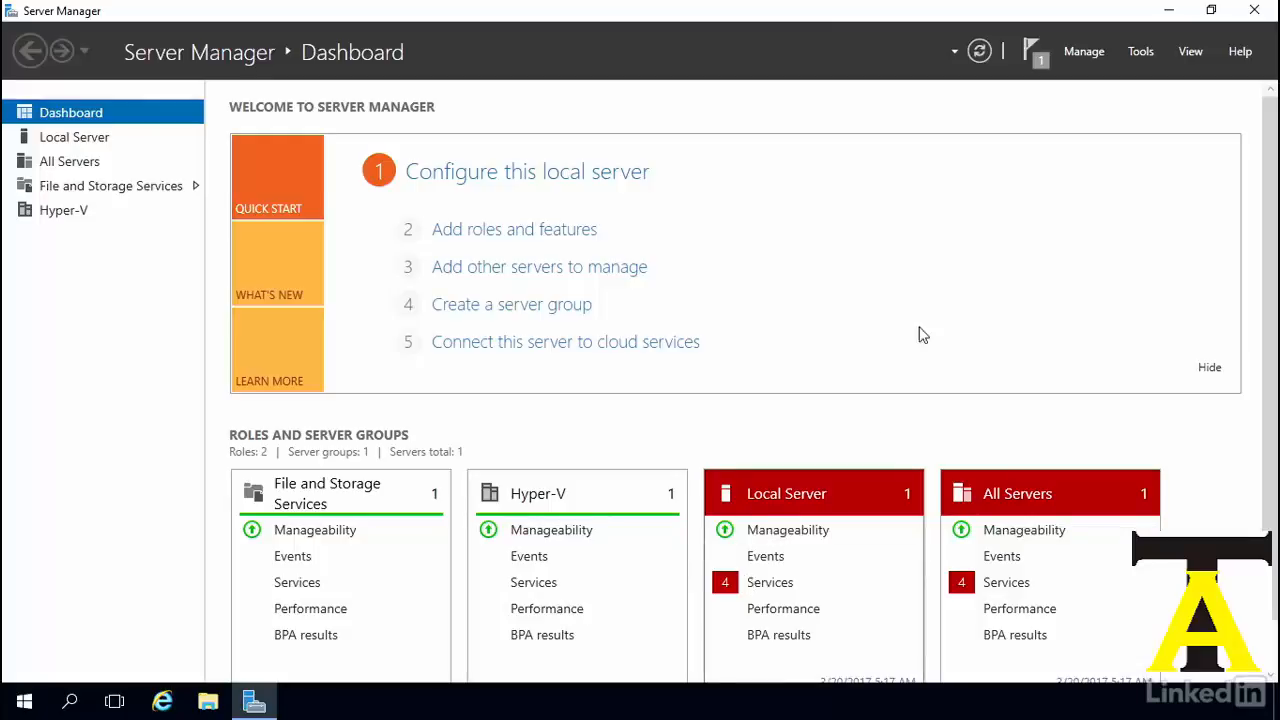
Refresh the server dashboard and open Hyper-V Manager
{"action": "left_click", "coordinate": [978, 50]}
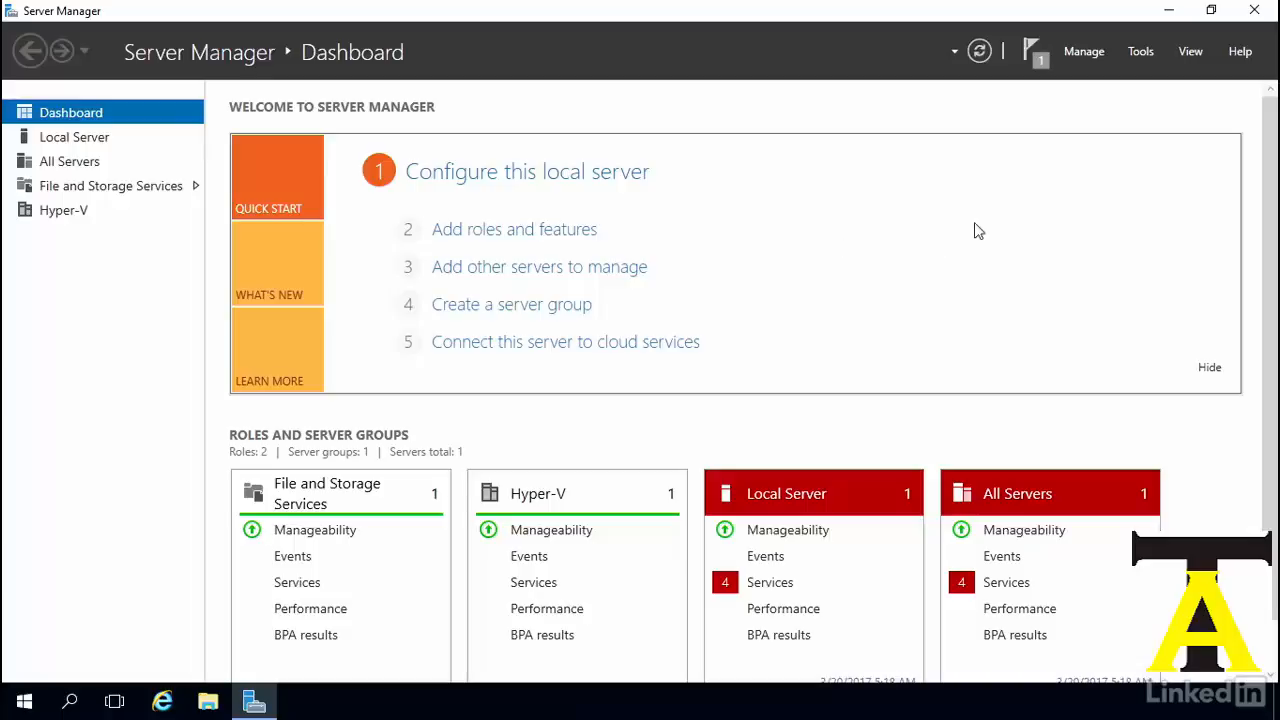
{"action": "left_click", "coordinate": [1150, 58]}
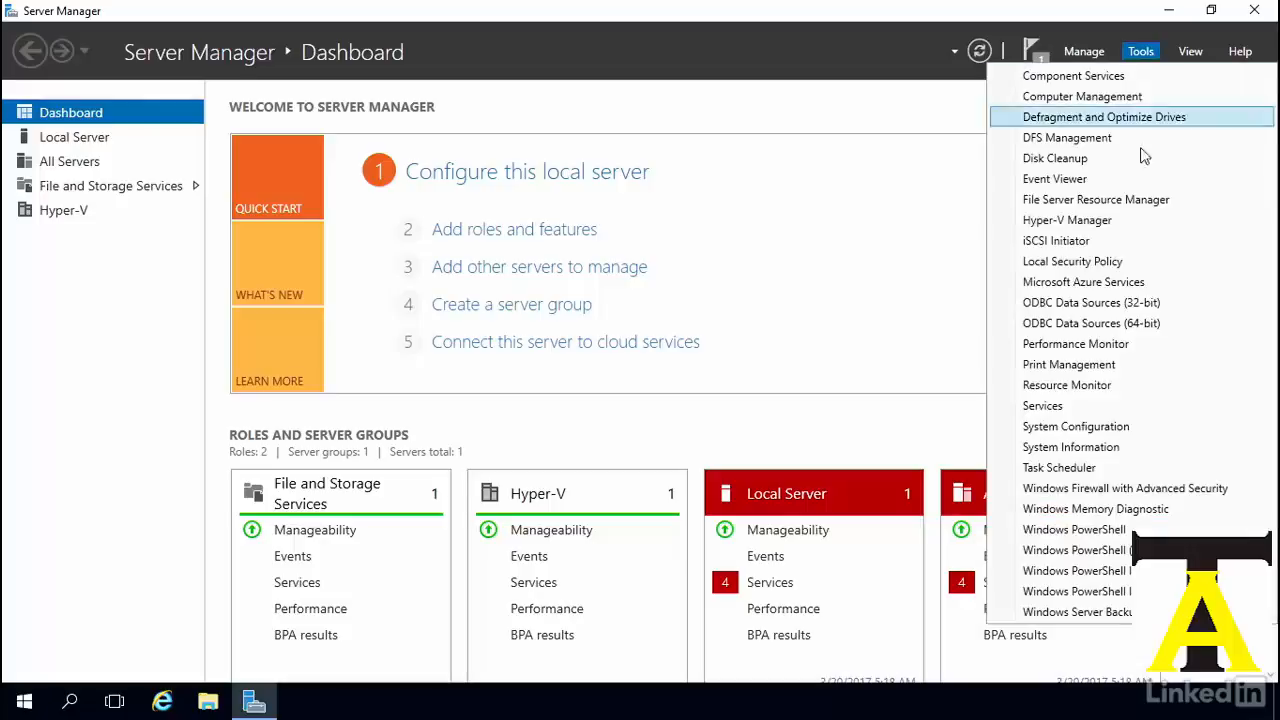
{"action": "left_click", "coordinate": [1125, 230]}
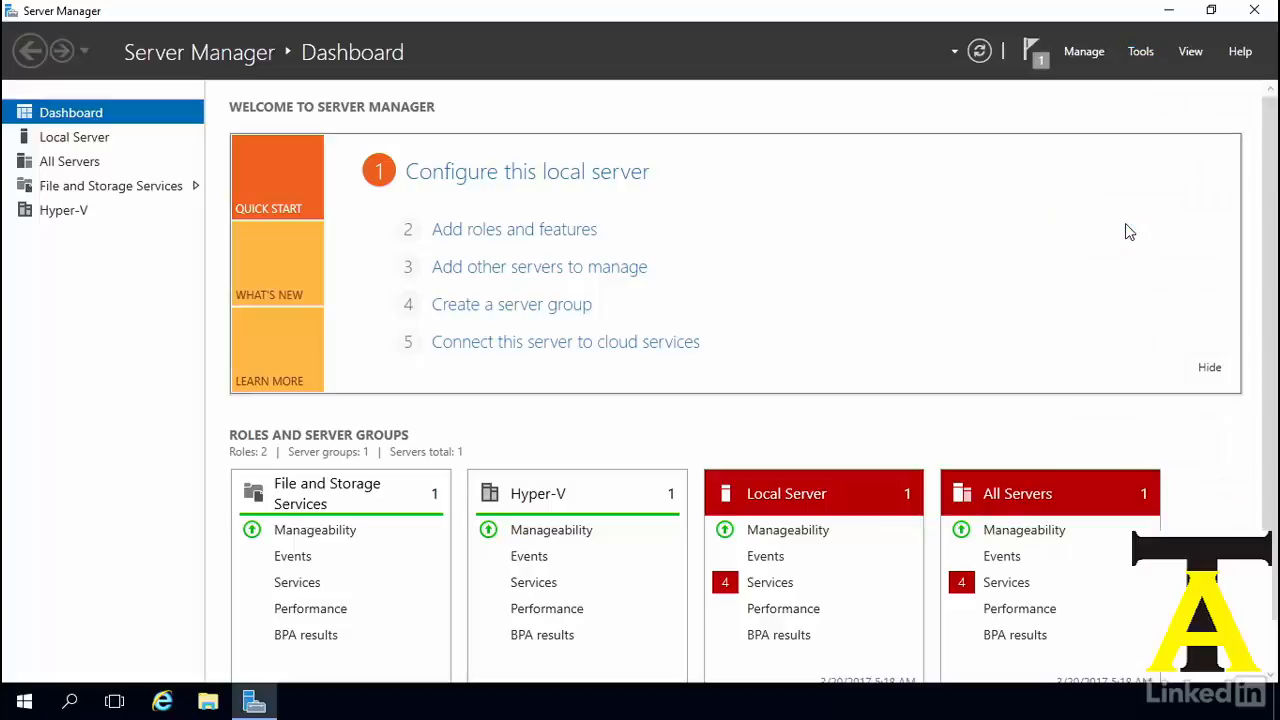